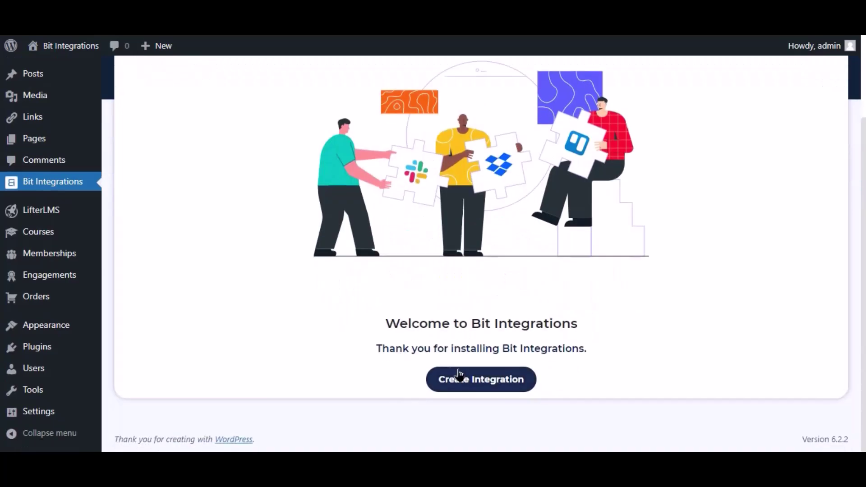
Create a new integration and choose LifterLMS as its trigger.
click(472, 377)
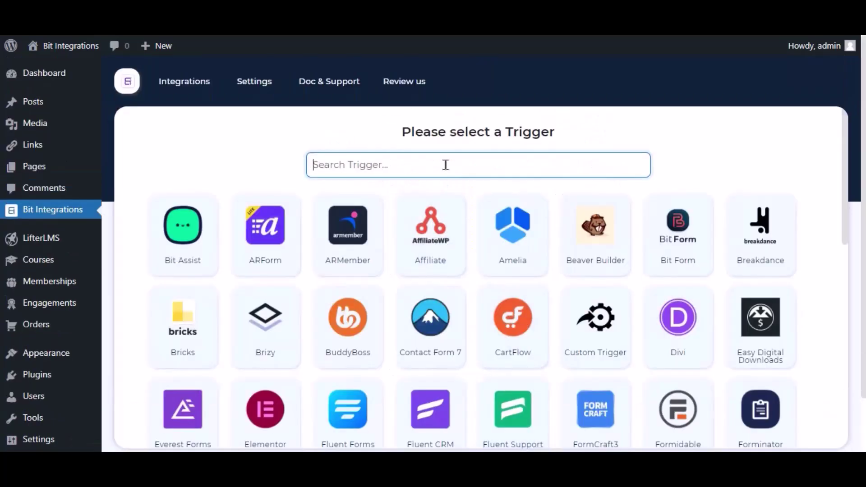
text(lifter)
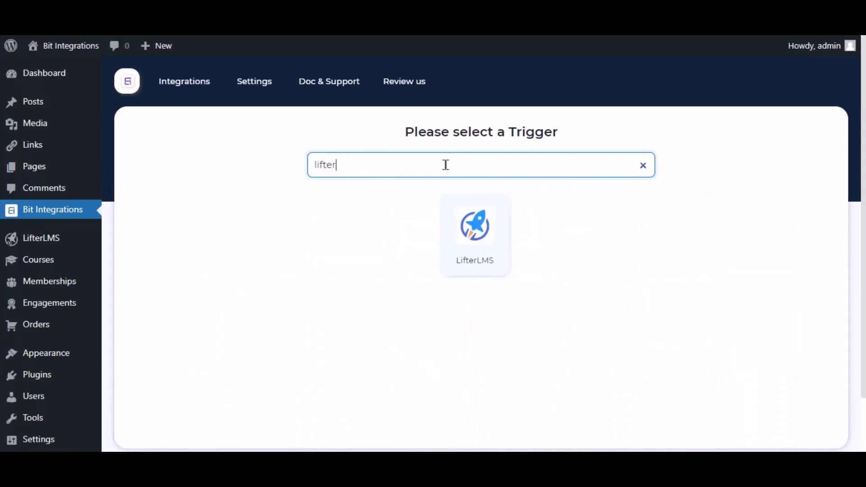
click(479, 243)
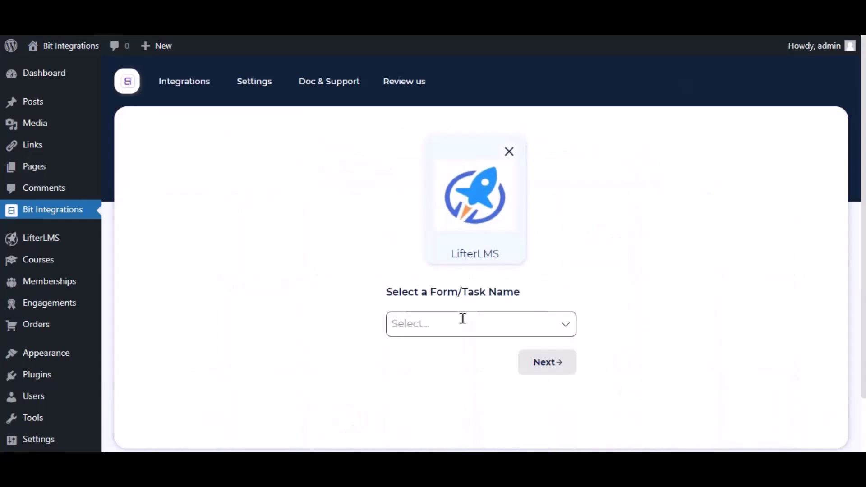
Set the LifterLMS trigger task to "A user enroll in a course" and its course to Any Course.
click(463, 318)
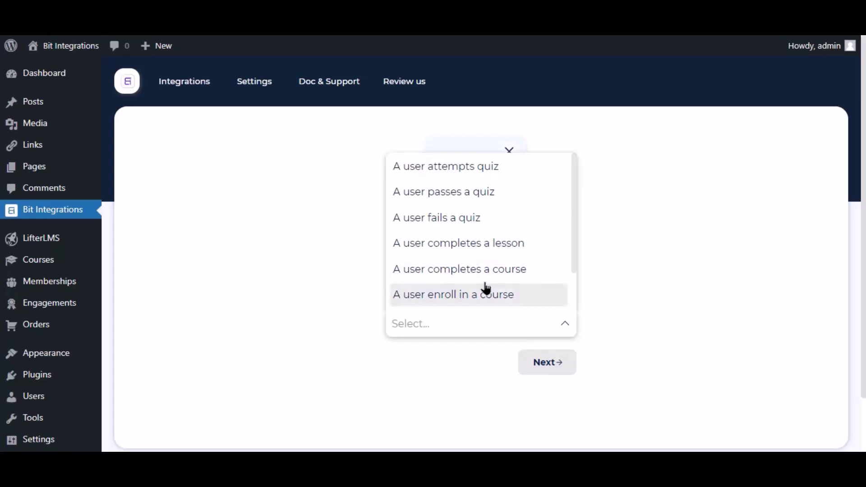
click(501, 294)
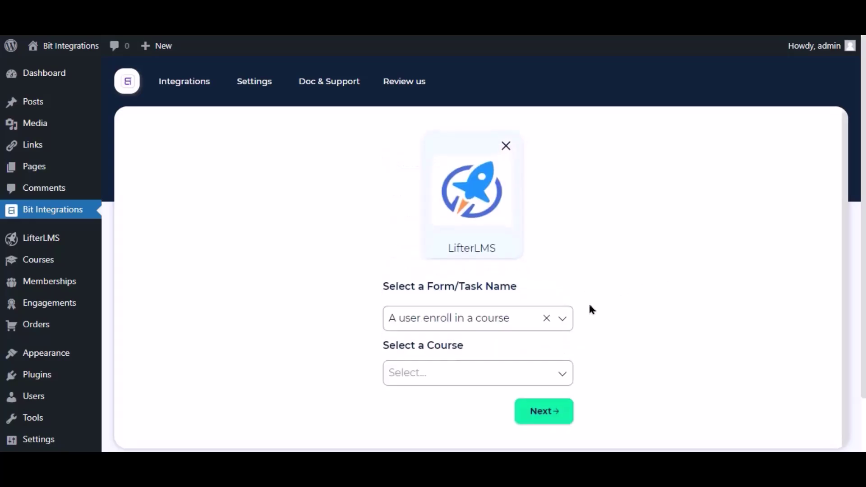
click(435, 379)
click(440, 254)
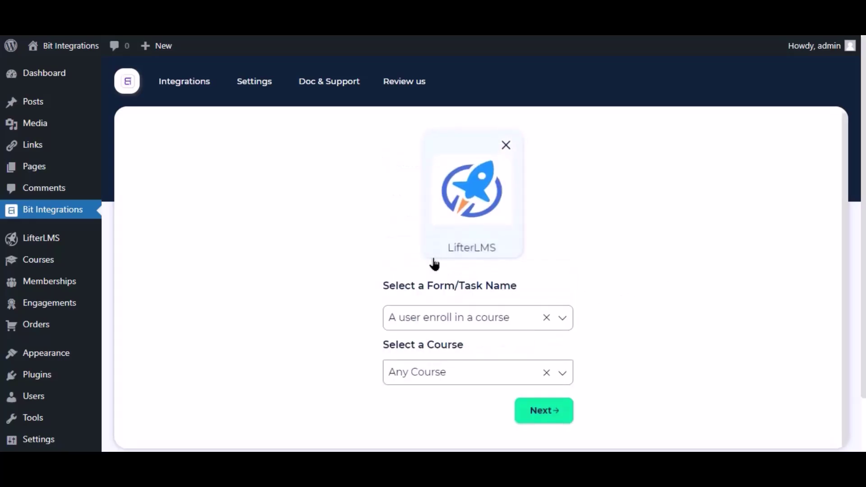
Confirm the trigger settings and choose Nutshell CRM as the integration's action.
click(559, 411)
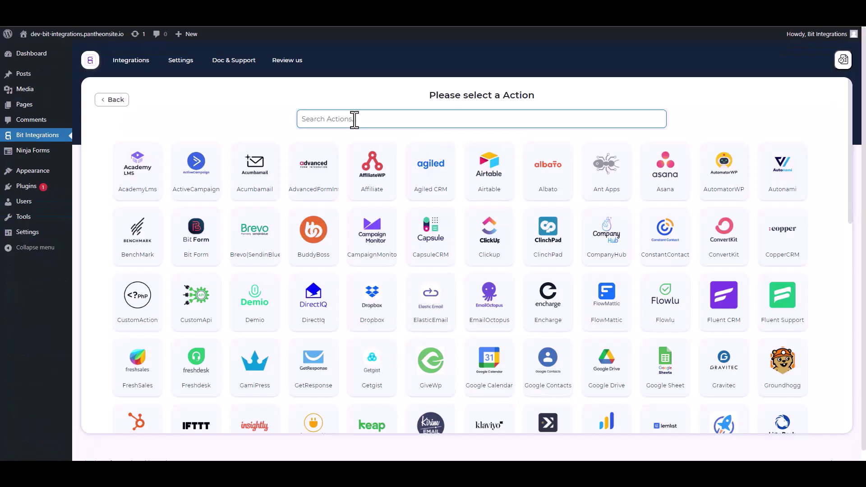
text(nut)
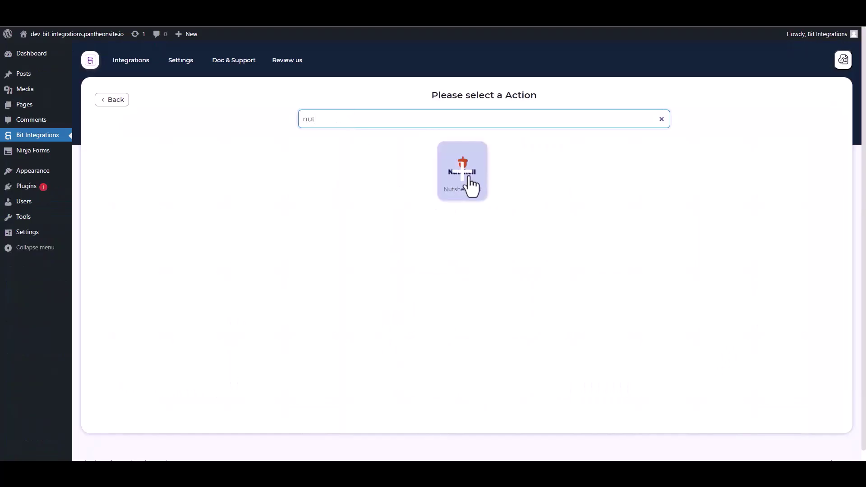
click(464, 162)
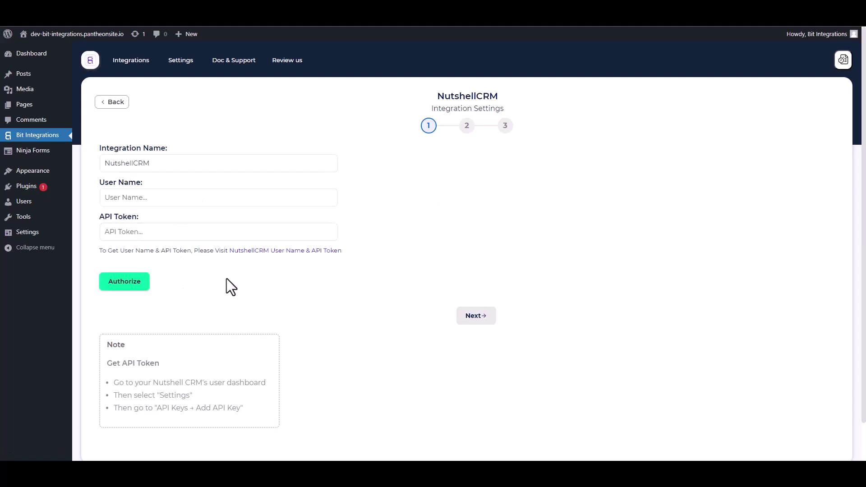
Switch to Nutshell's API Keys page and create a key named Bit Integrations with the API + user impersonation permission.
click(289, 252)
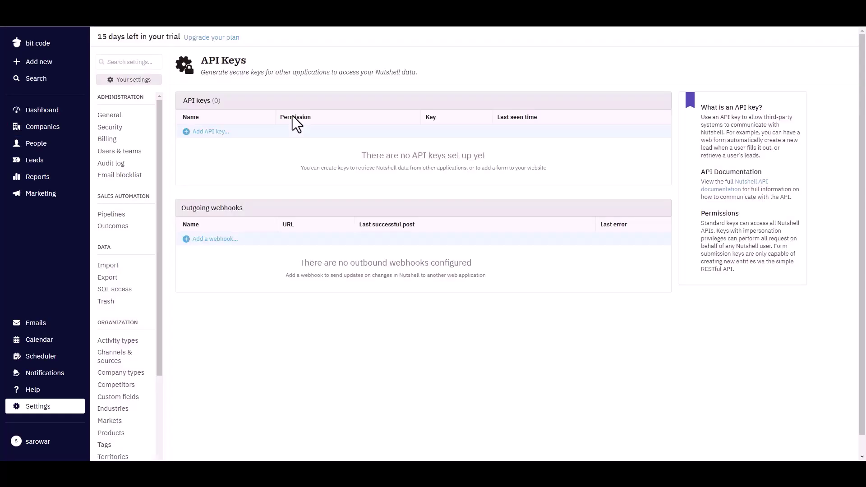
click(226, 134)
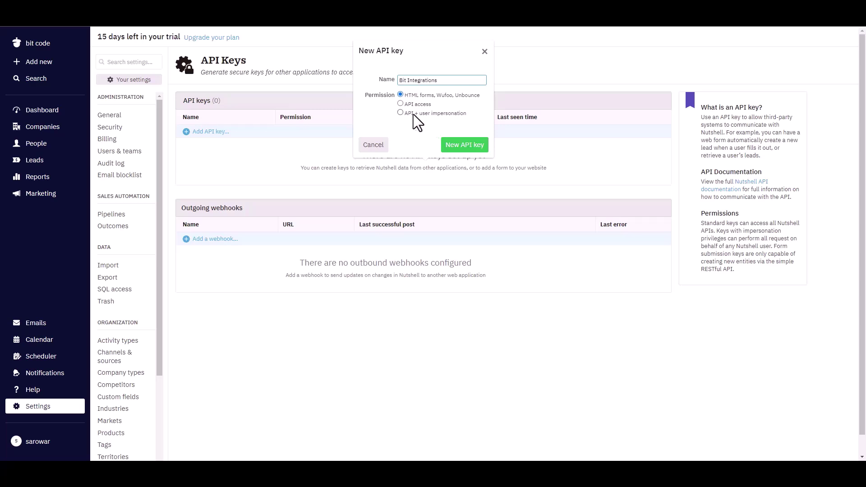
click(400, 113)
click(458, 147)
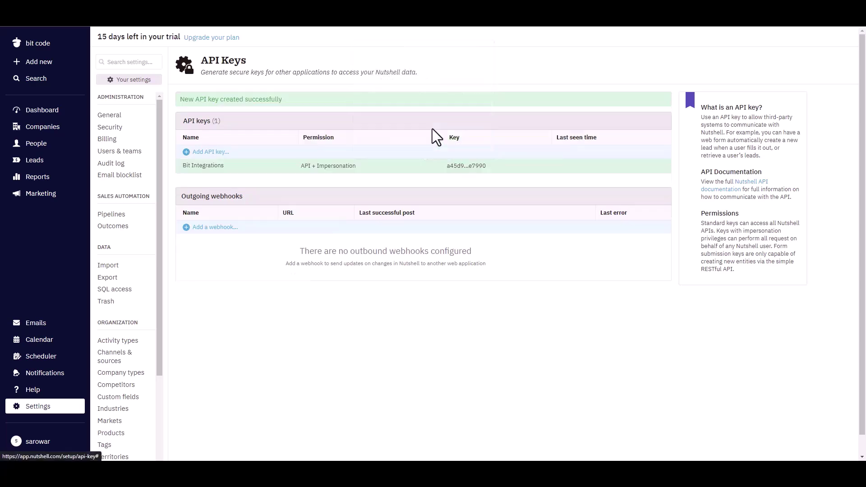
Copy the Bit Integrations API key from Nutshell and paste it as the API Token in the NutshellCRM integration settings.
click(449, 167)
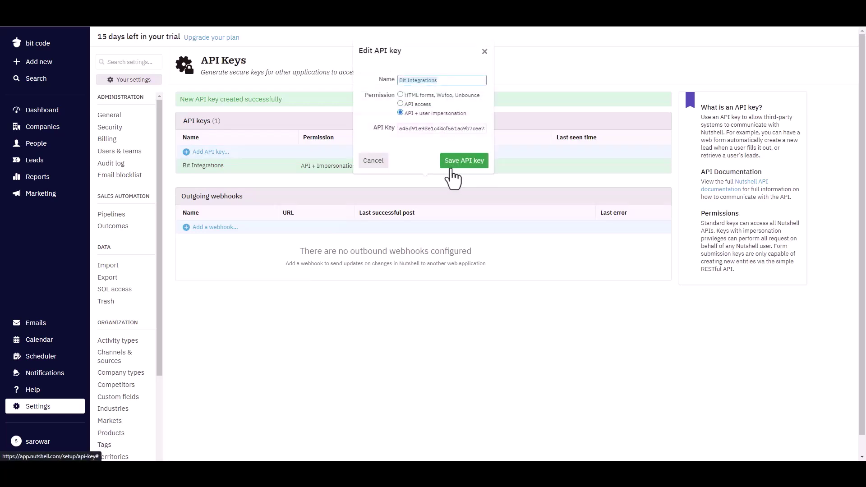
click(421, 130)
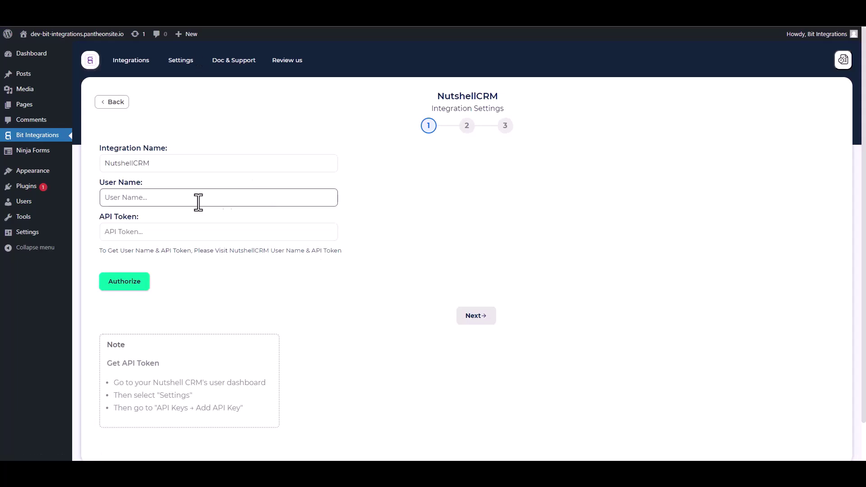
click(145, 232)
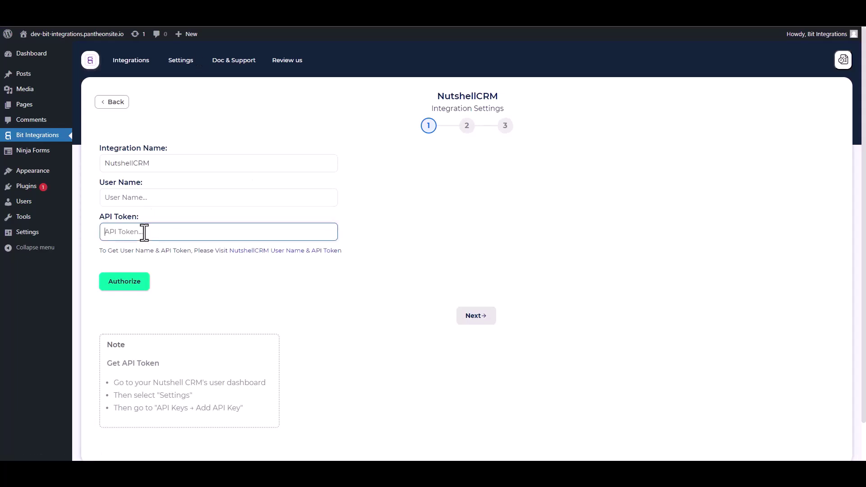
key(ctrl+v)
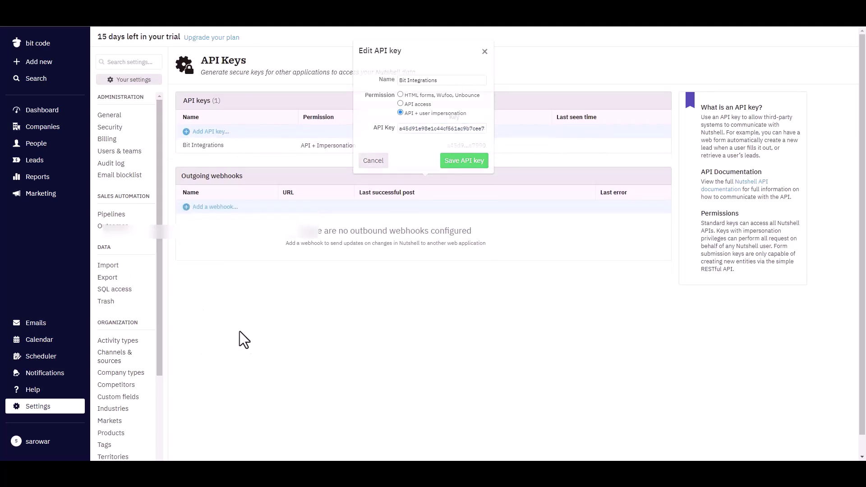
Copy the account's e-mail from Nutshell's Users & teams into the integration's User Name field and authorize the connection.
click(120, 151)
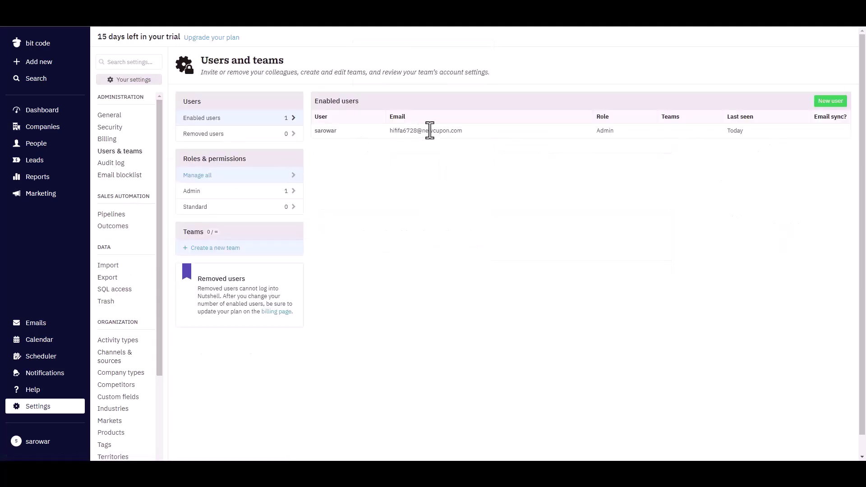
drag(468, 132, 393, 135)
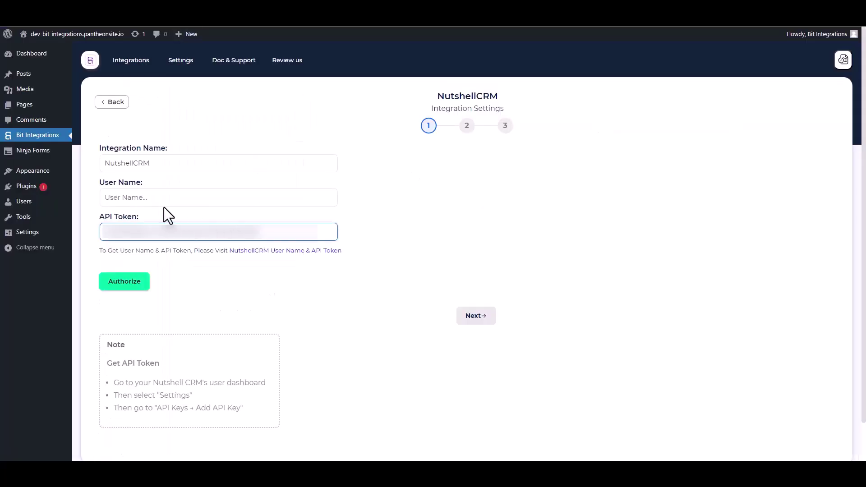
click(161, 197)
key(ctrl+v)
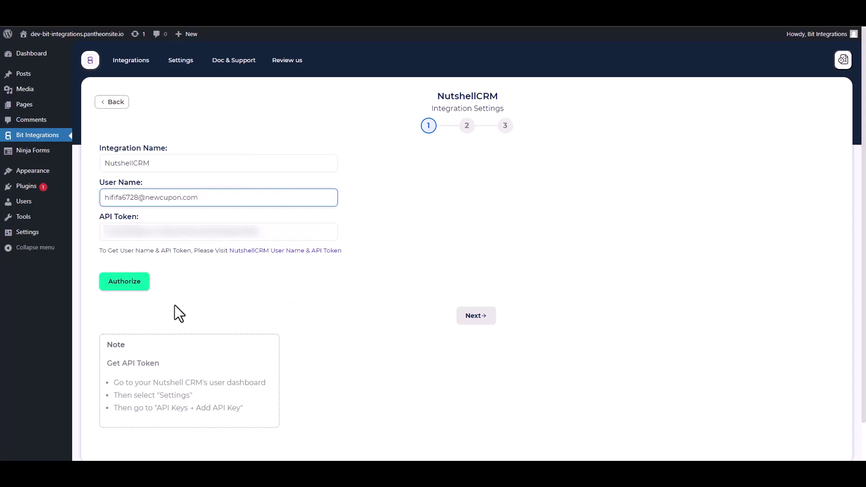
click(124, 284)
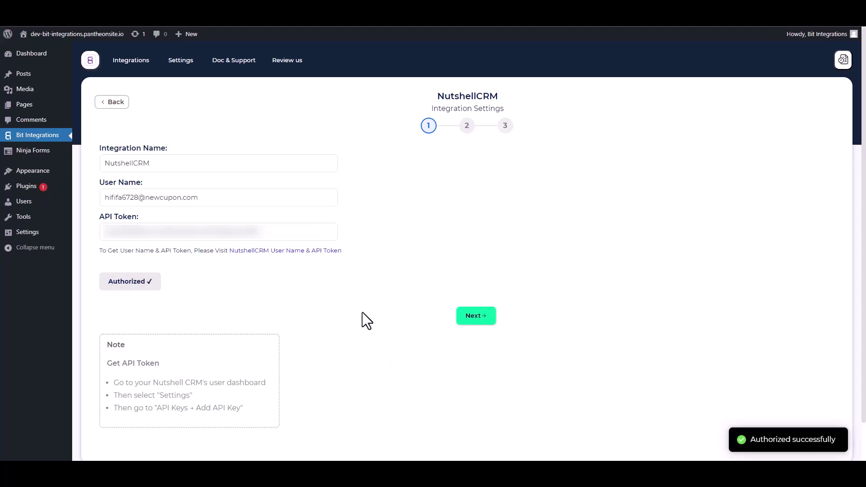
click(474, 317)
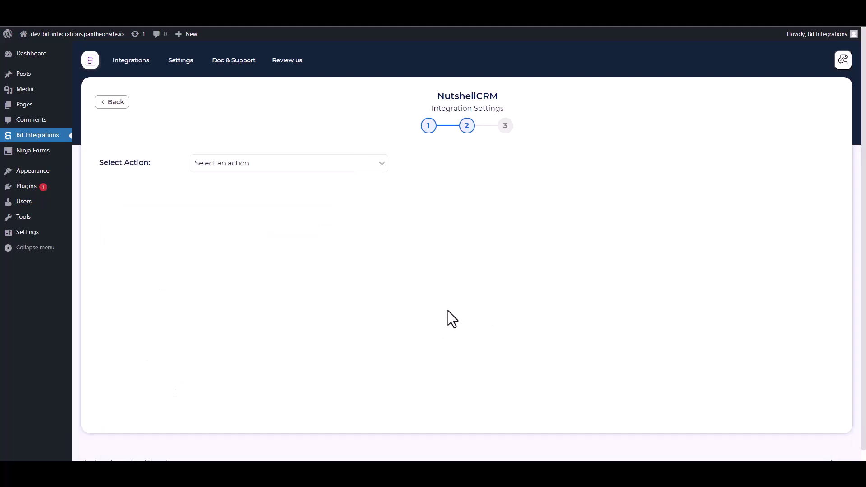
Set the NutshellCRM action to Create People and map the form's First Name and Email to the required fields.
click(272, 170)
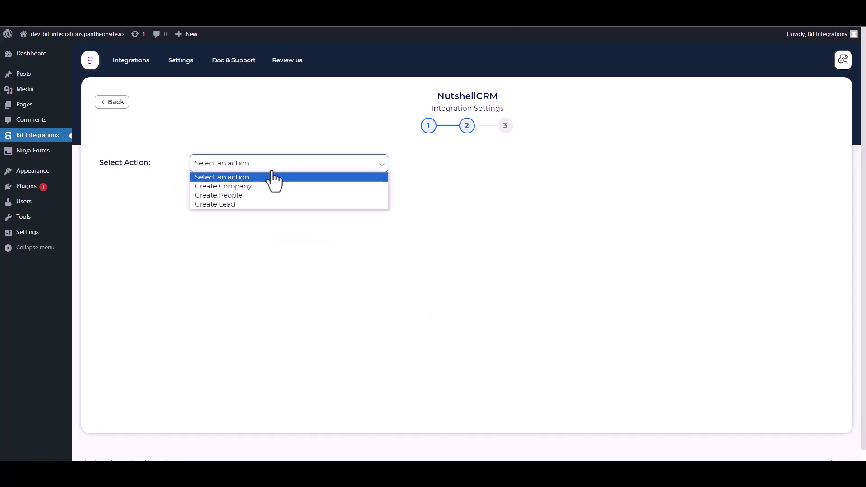
click(237, 195)
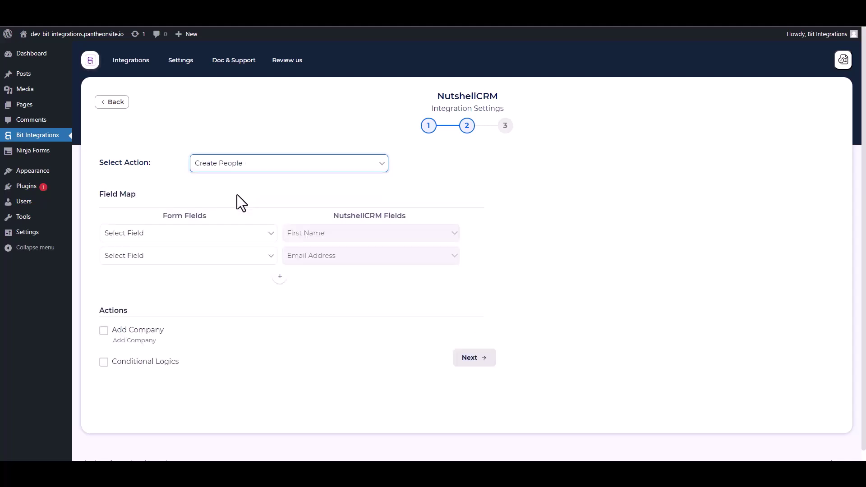
click(187, 238)
click(149, 266)
click(180, 260)
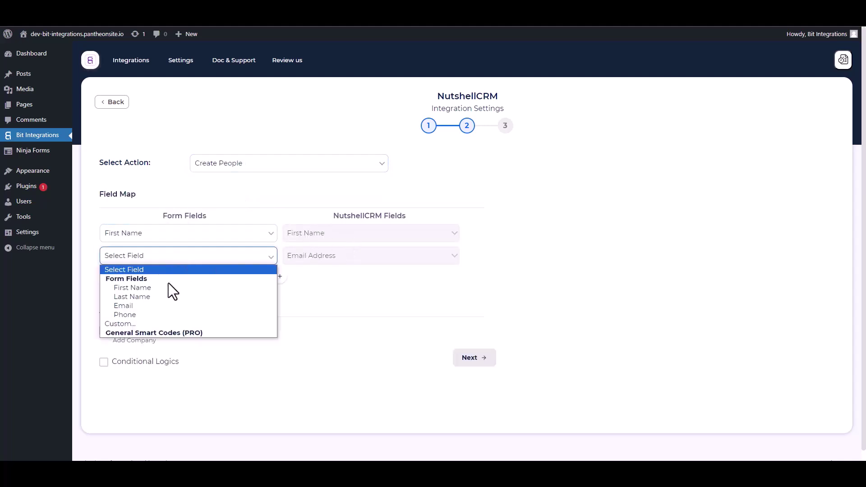
click(135, 305)
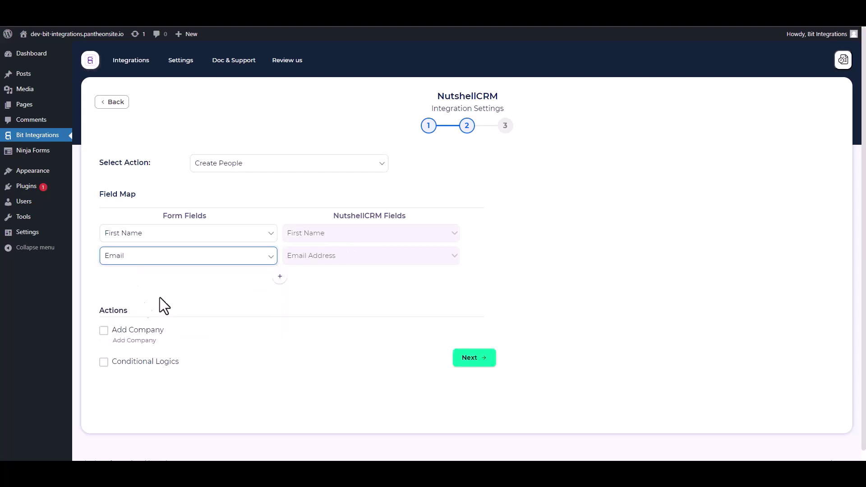
Add a field mapping from the form's Last Name to NutshellCRM's Last Name.
click(280, 276)
click(298, 278)
click(310, 304)
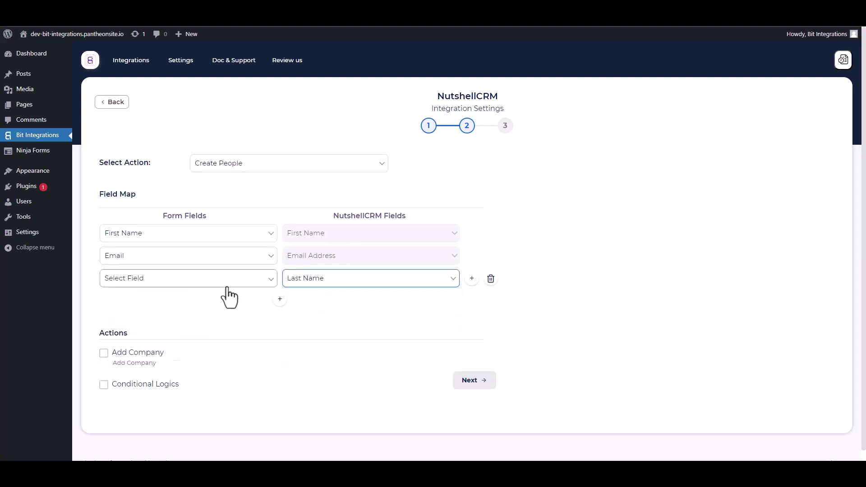
click(228, 279)
click(134, 319)
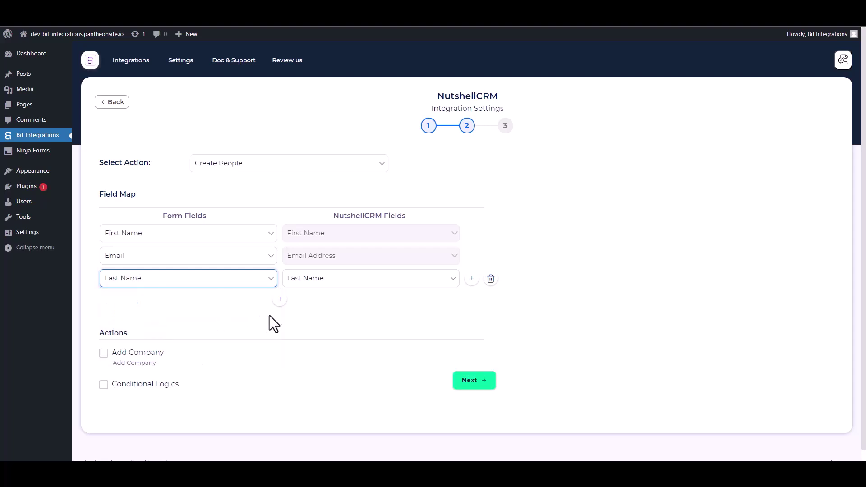
Add a field mapping from the form's Phone to NutshellCRM's Phone Number.
click(280, 298)
click(291, 302)
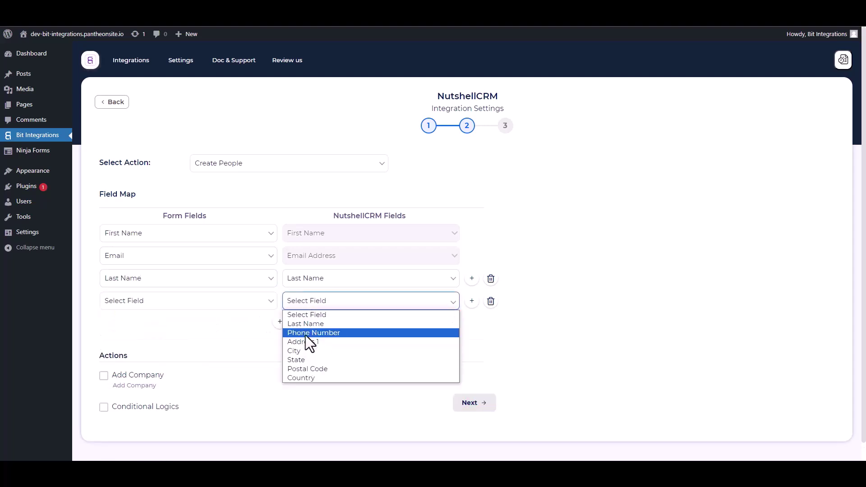
click(307, 334)
click(166, 302)
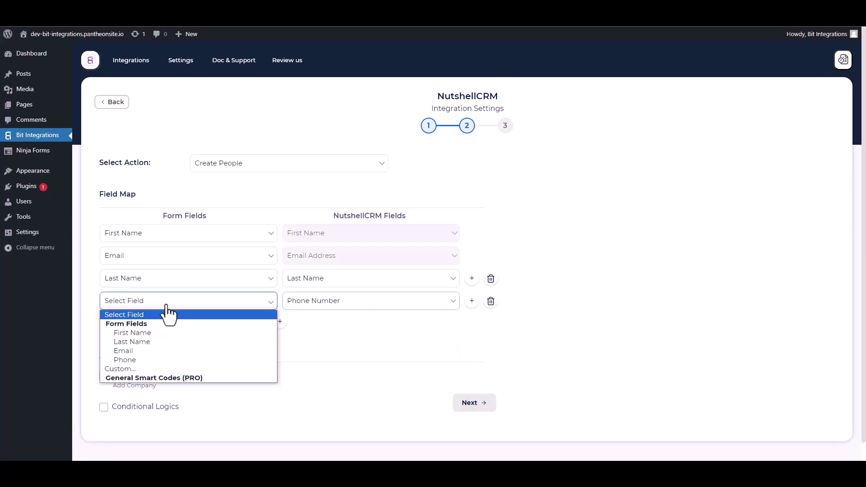
click(133, 356)
scroll(255, 311, down, 1)
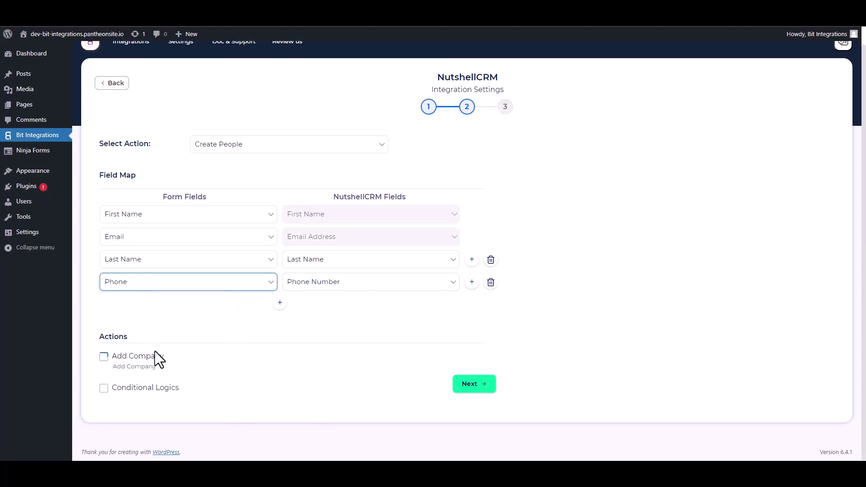
click(103, 388)
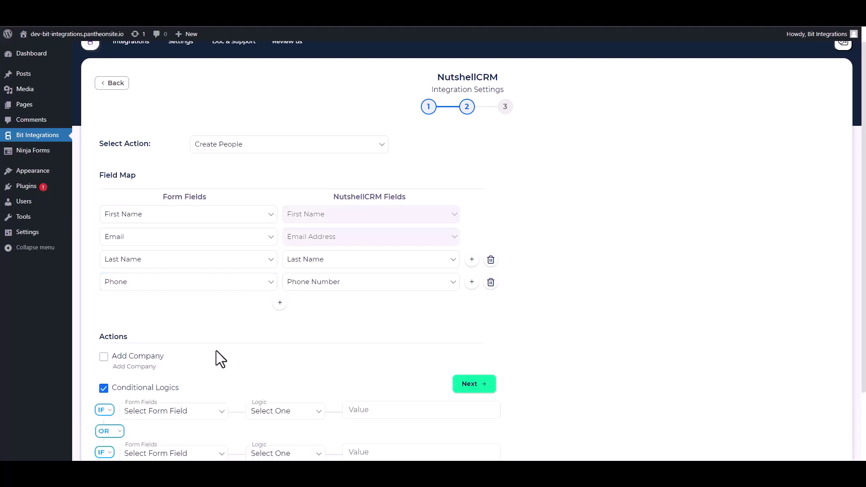
scroll(257, 359, down, 2)
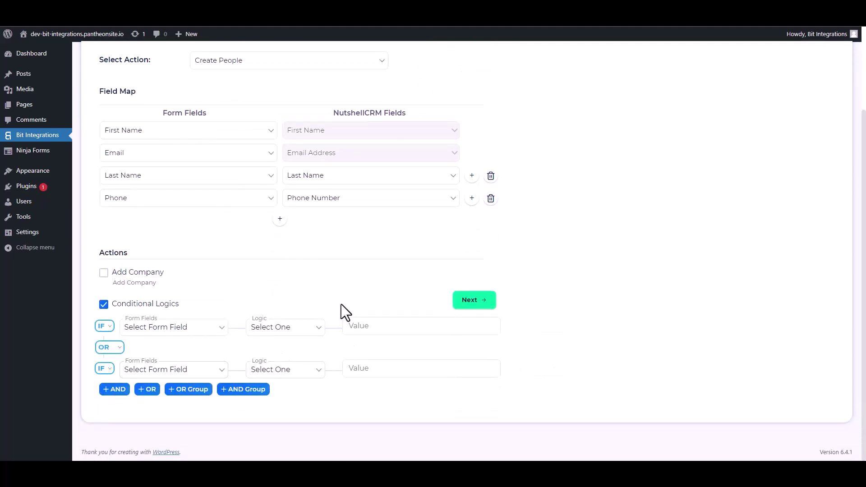
click(103, 304)
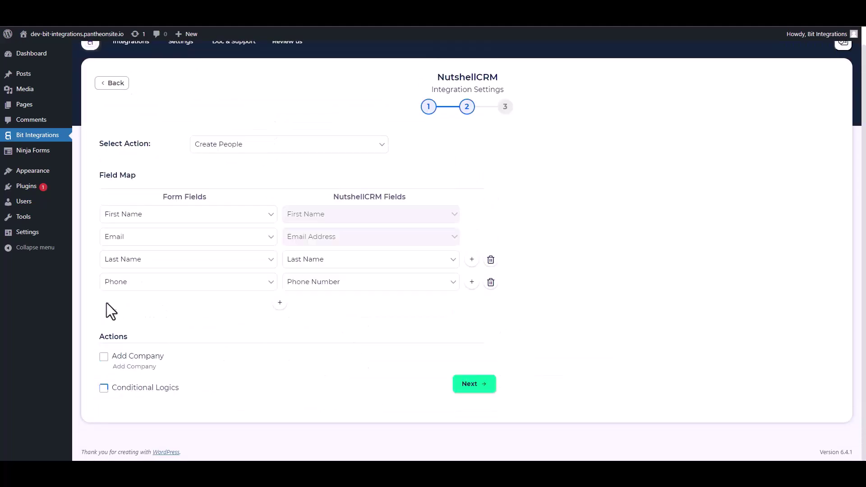
Complete the NutshellCRM action setup, then finish and save the integration.
click(467, 385)
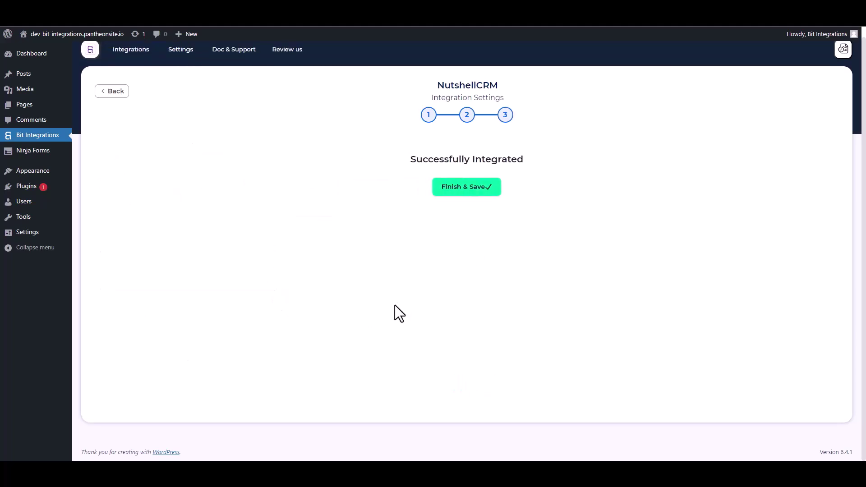
click(456, 198)
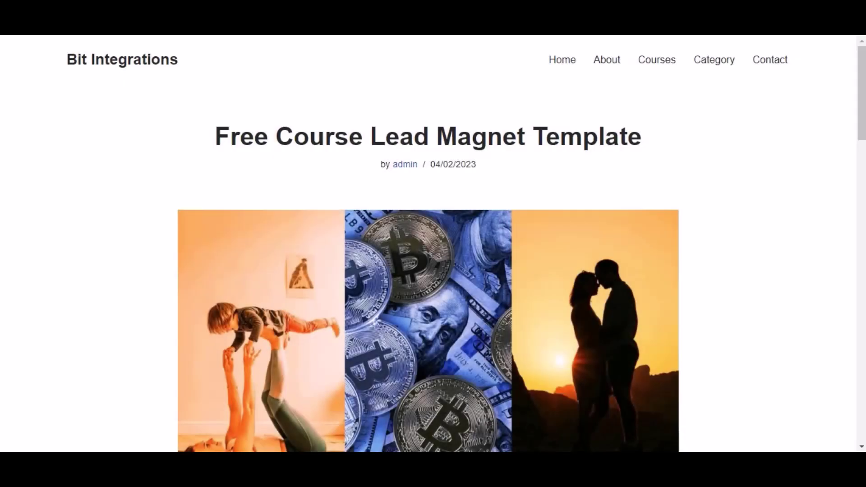
Sign up for the Free Course Lead Magnet Template and log in with the existing account's email and password.
scroll(326, 204, down, 10)
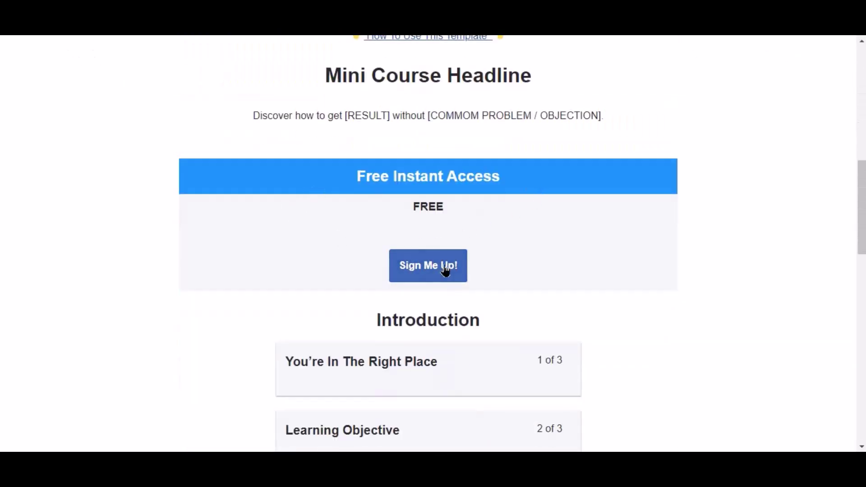
click(444, 269)
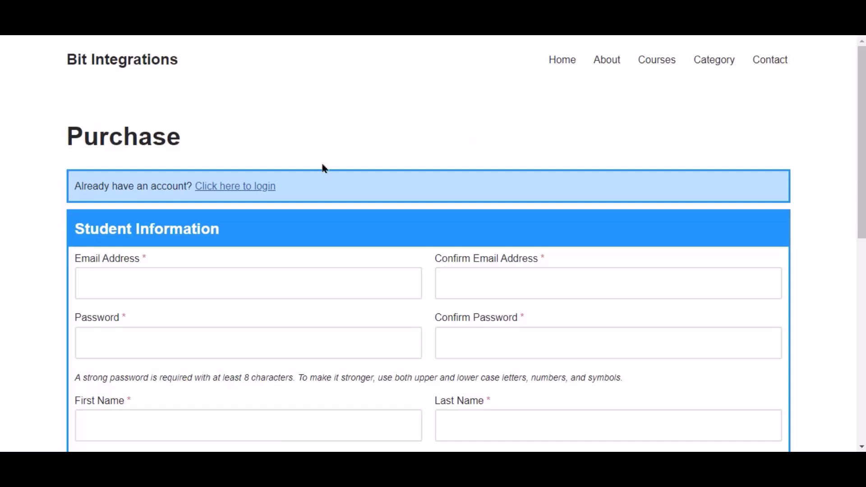
click(230, 187)
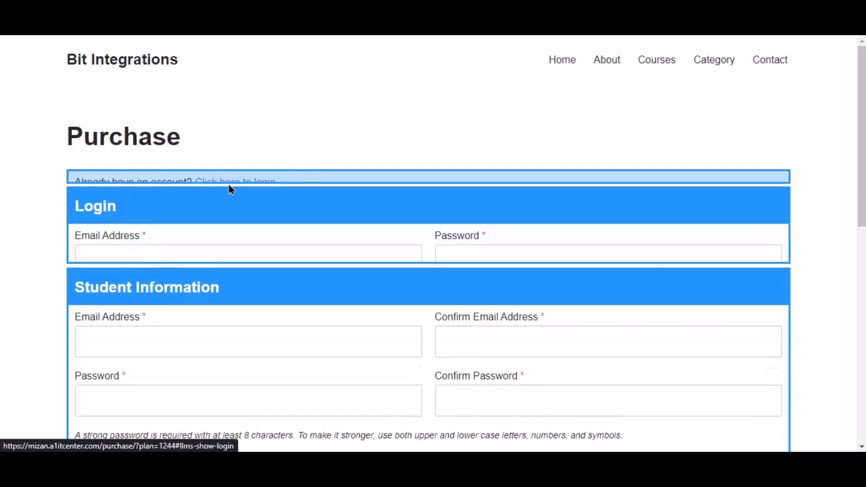
click(272, 236)
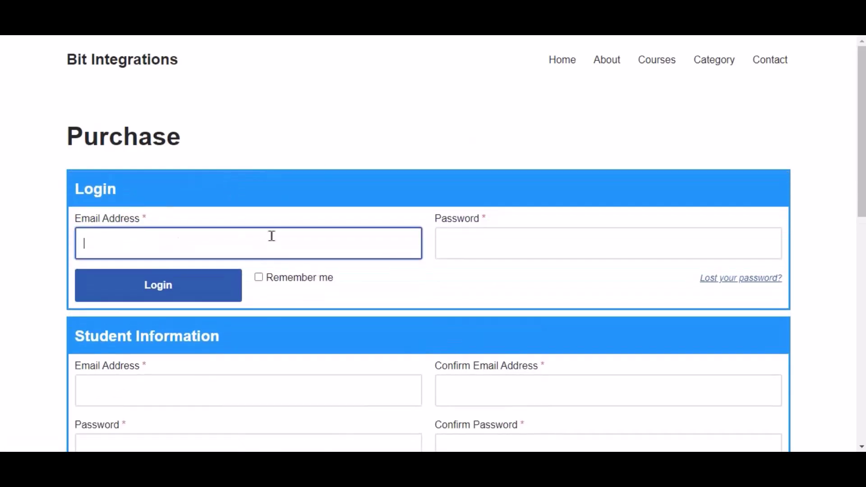
key(ctrl+v)
click(484, 249)
key(ctrl+v)
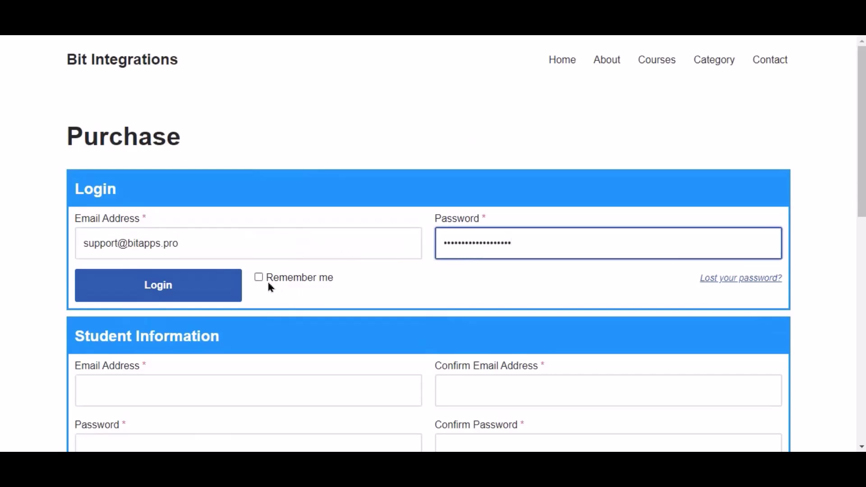
click(195, 290)
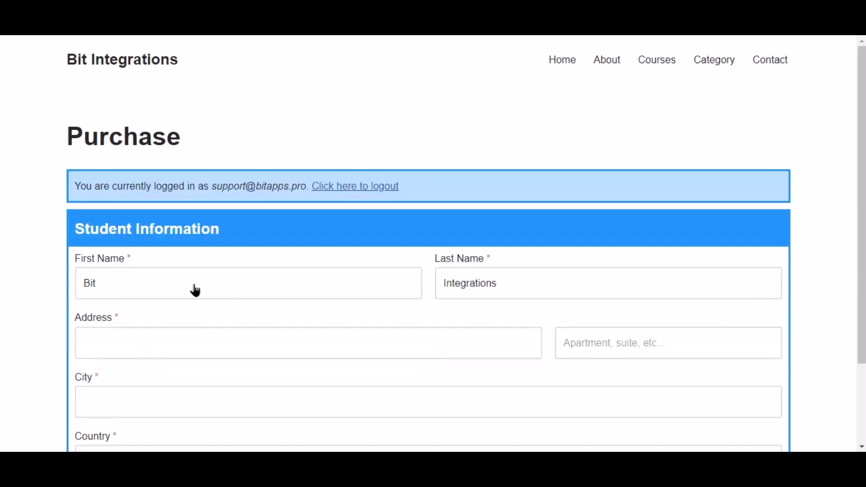
Fill in the student's street address and city on the course purchase form.
click(277, 336)
text(balighata)
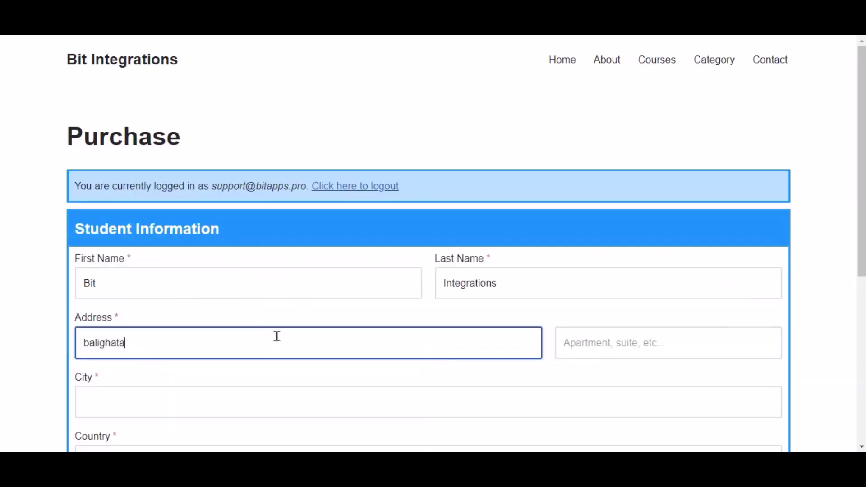
scroll(277, 336, down, 3)
click(206, 241)
text(rajshahi)
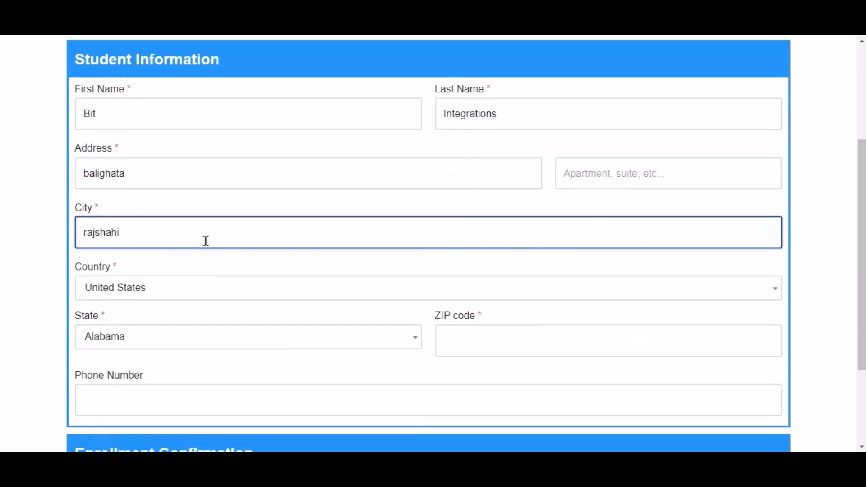
Set the student's country to Bangladesh and the state or region to Rajshahi District.
click(160, 291)
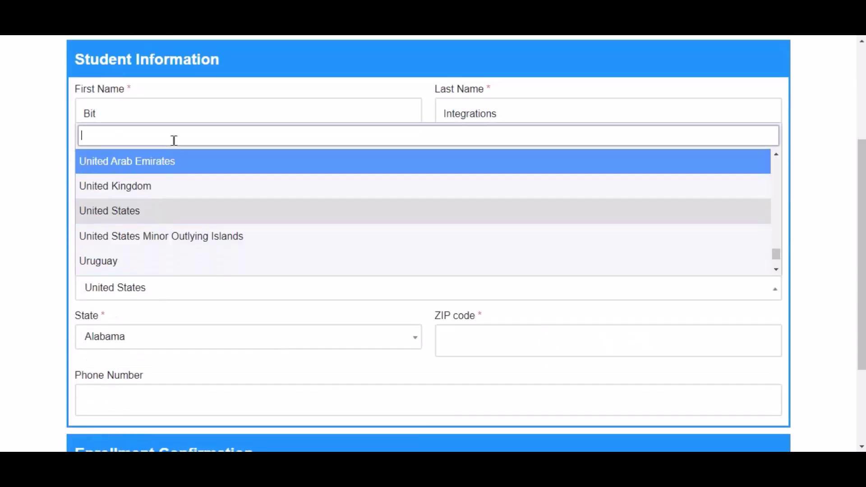
text(ban)
click(140, 237)
click(263, 344)
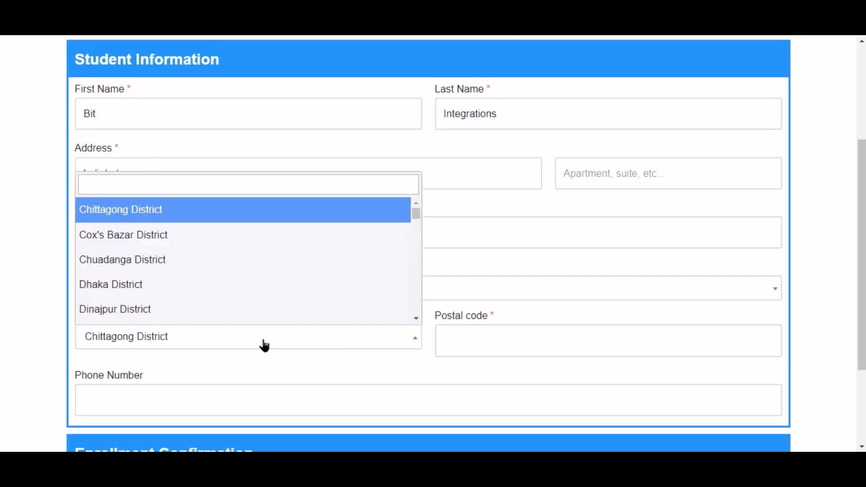
text(rah)
key(BackSpace)
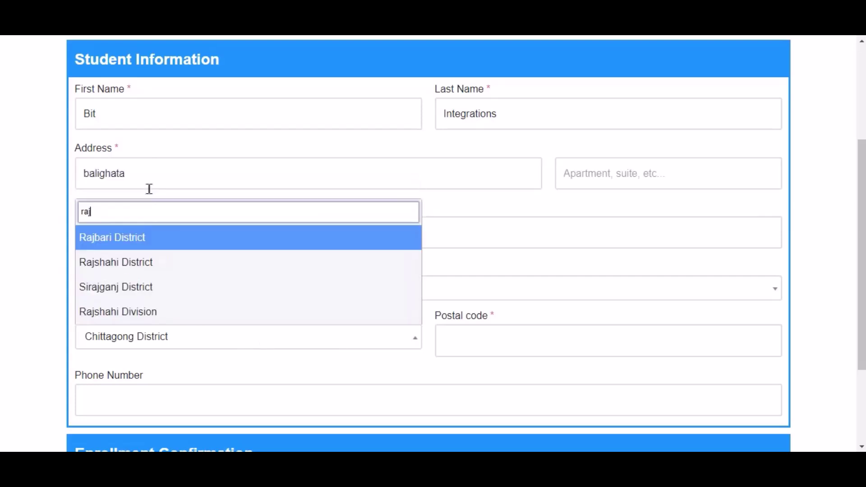
text(j)
click(171, 264)
Fill in the student's postal code and phone number, and submit the course enrollment.
click(512, 350)
text(6355)
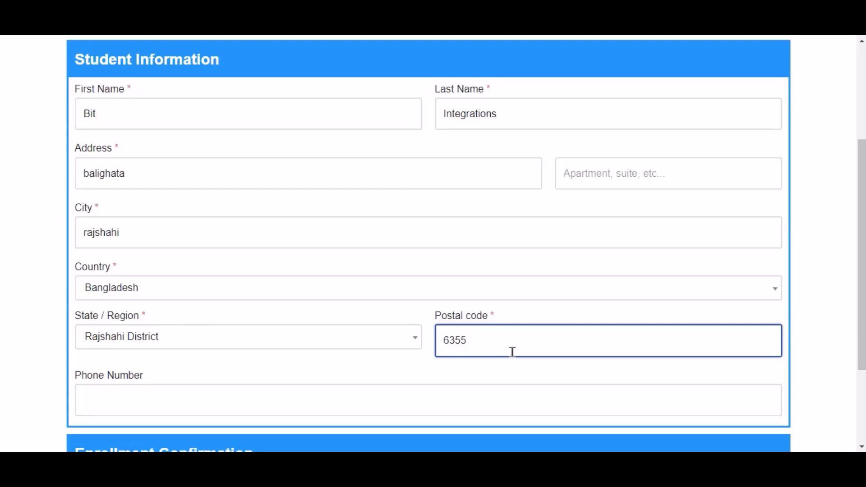
scroll(512, 351, down, 3)
click(403, 270)
text(444555666)
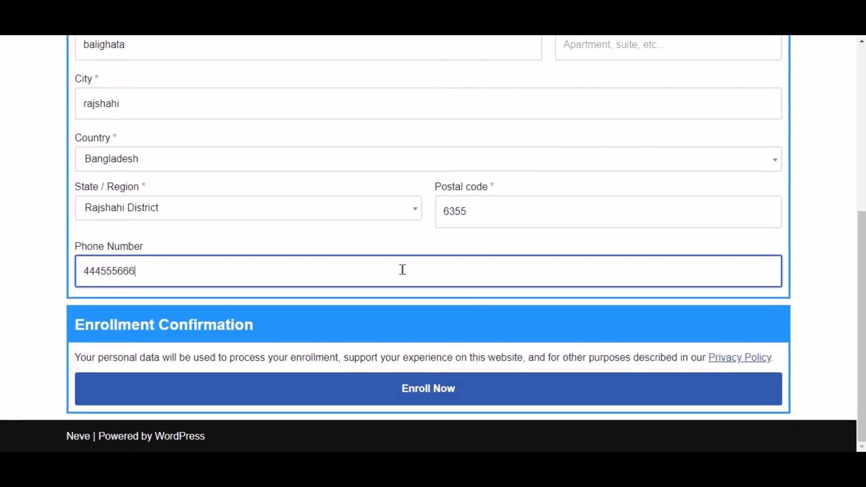
click(461, 394)
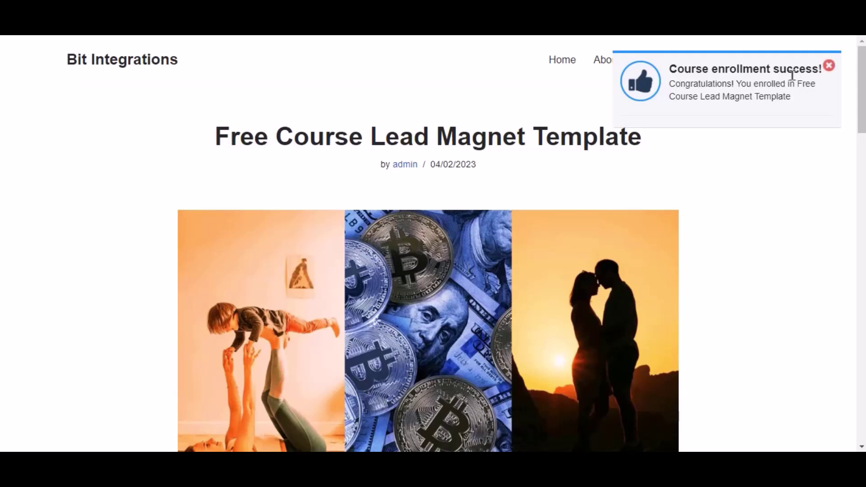
Look over the enrolled course's page, and switch to Nutshell CRM to open its People list.
scroll(667, 175, down, 3)
scroll(666, 175, down, 9)
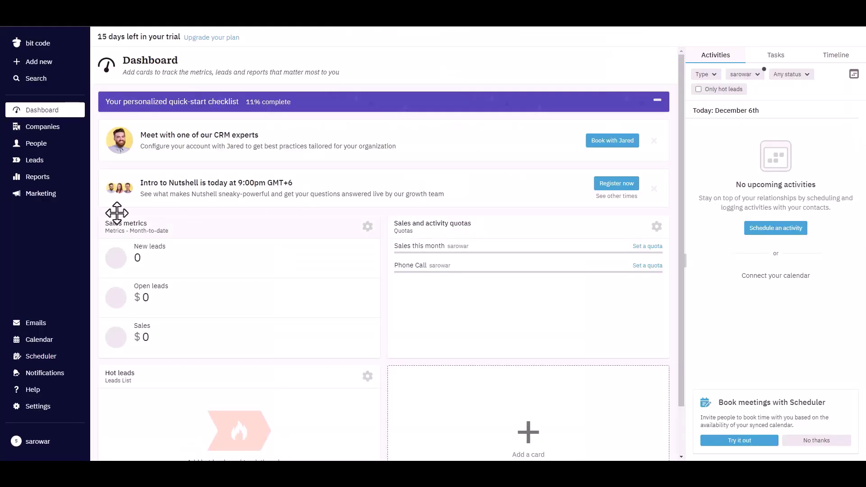
click(35, 147)
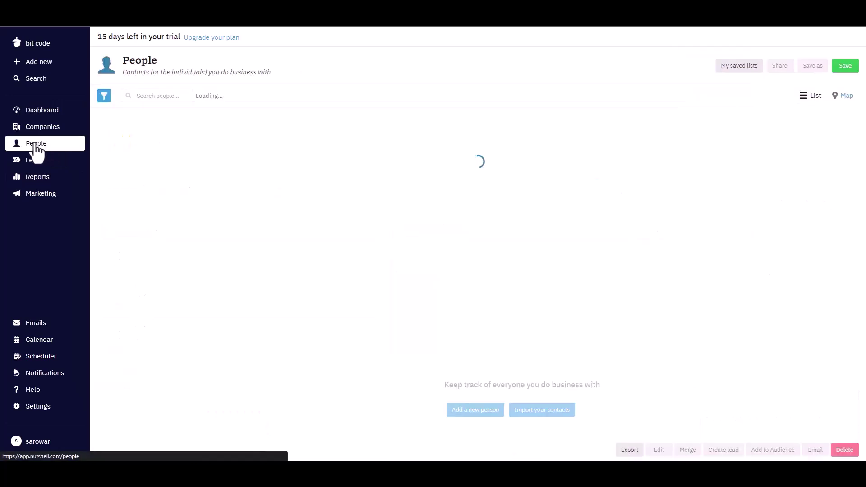